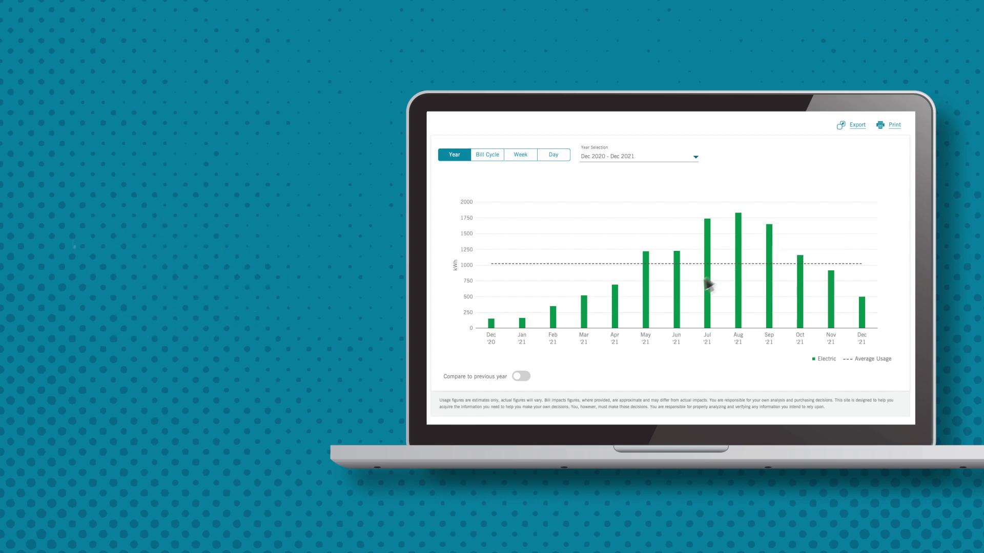
Compare with last year's usage, then narrow from bill cycle and week to December 19, 2021 in 30-minute bars.
left_click(522, 376)
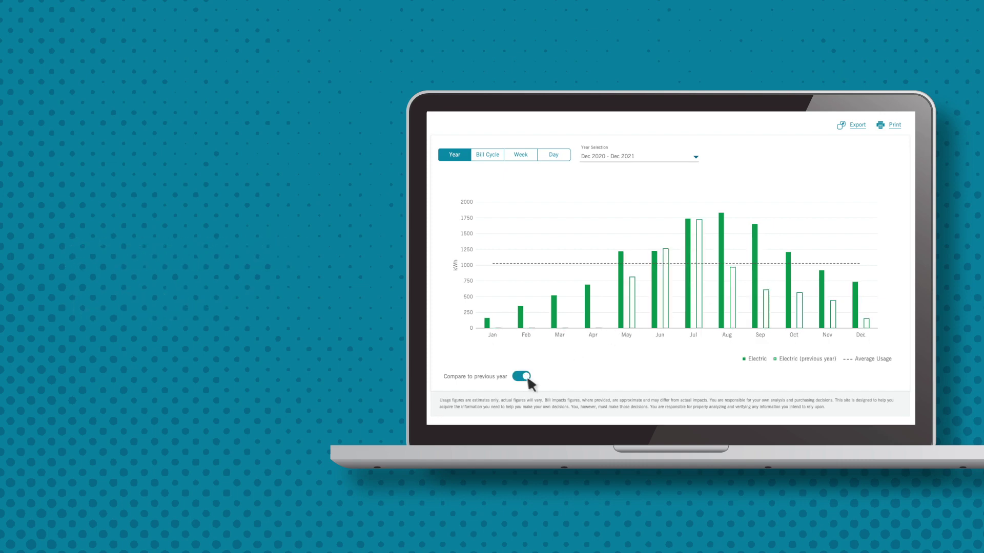
left_click(486, 158)
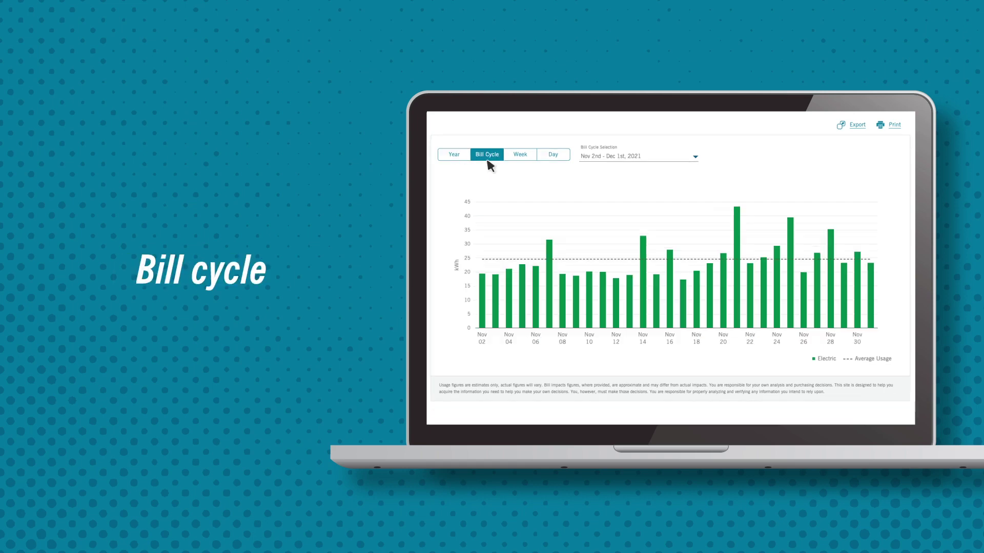
left_click(517, 156)
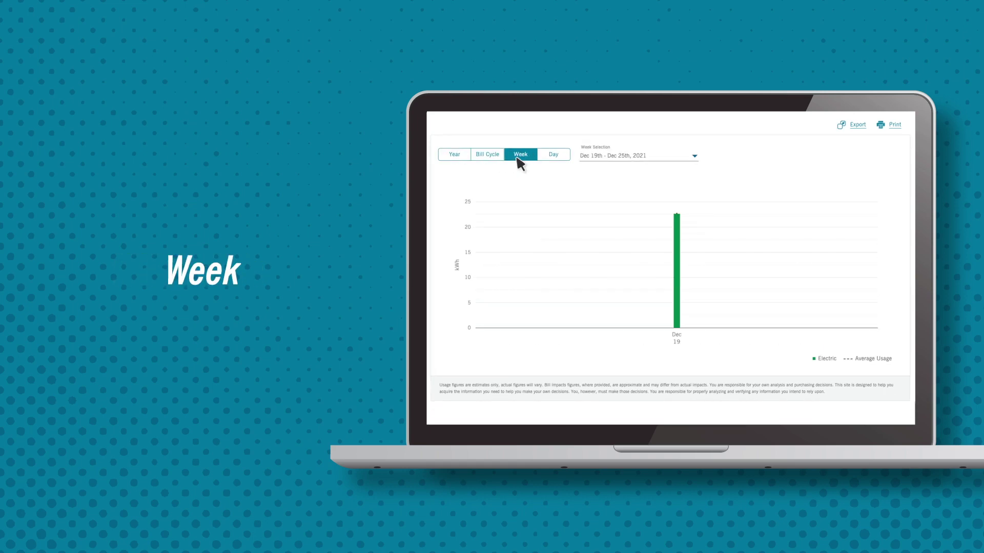
left_click(566, 163)
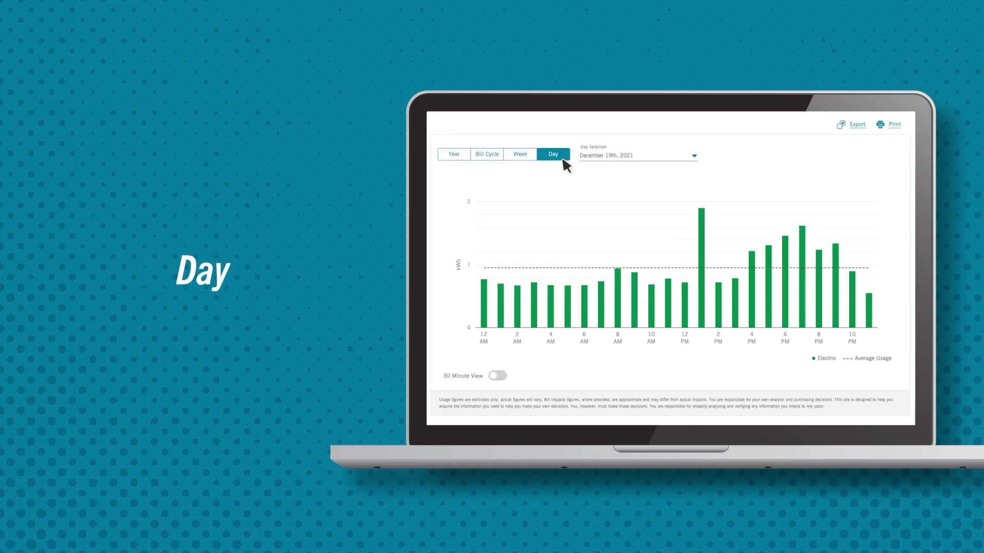
left_click(499, 376)
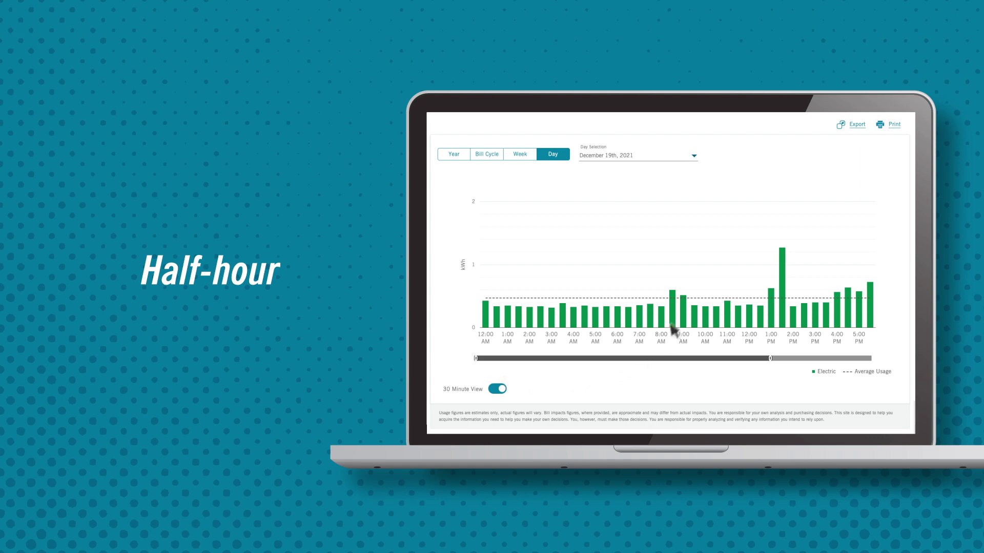